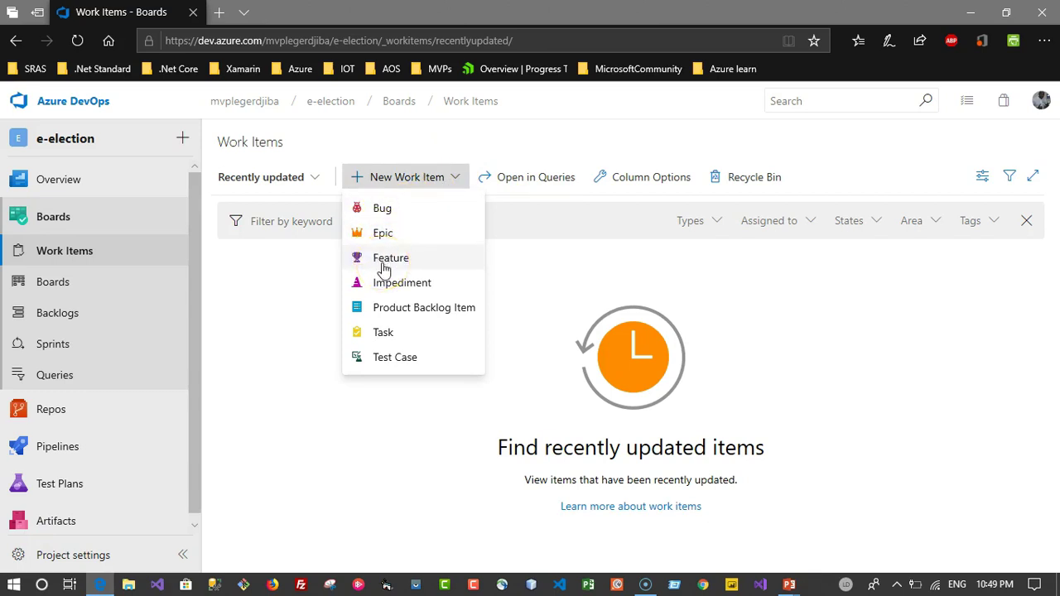
Create and save a product backlog item titled "Mise en place de l'architecture de l'application".
left_click(385, 318)
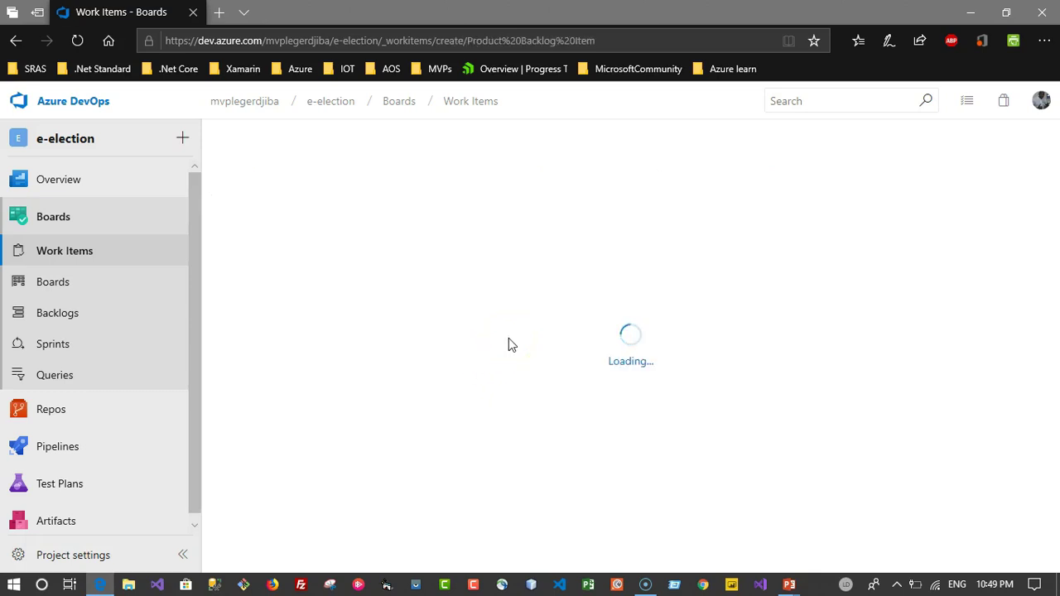
left_click(550, 316)
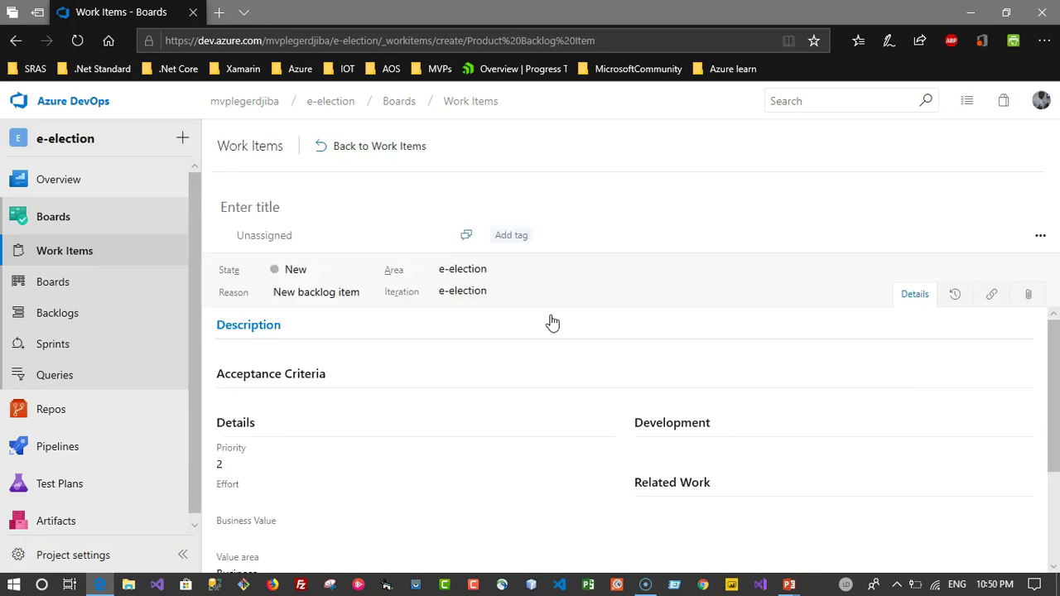
left_click(308, 206)
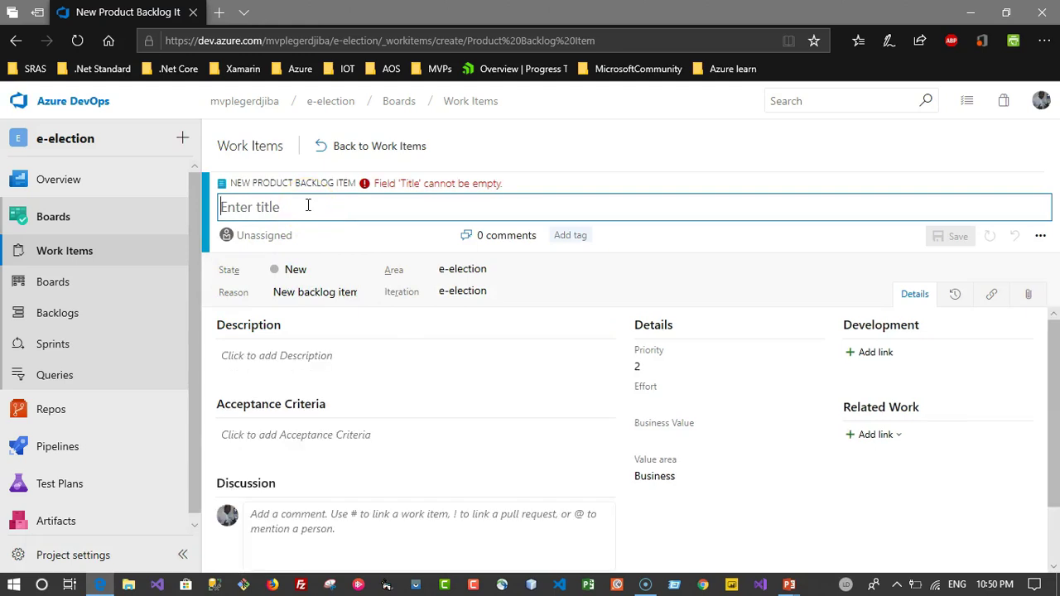
type("Mise en place d")
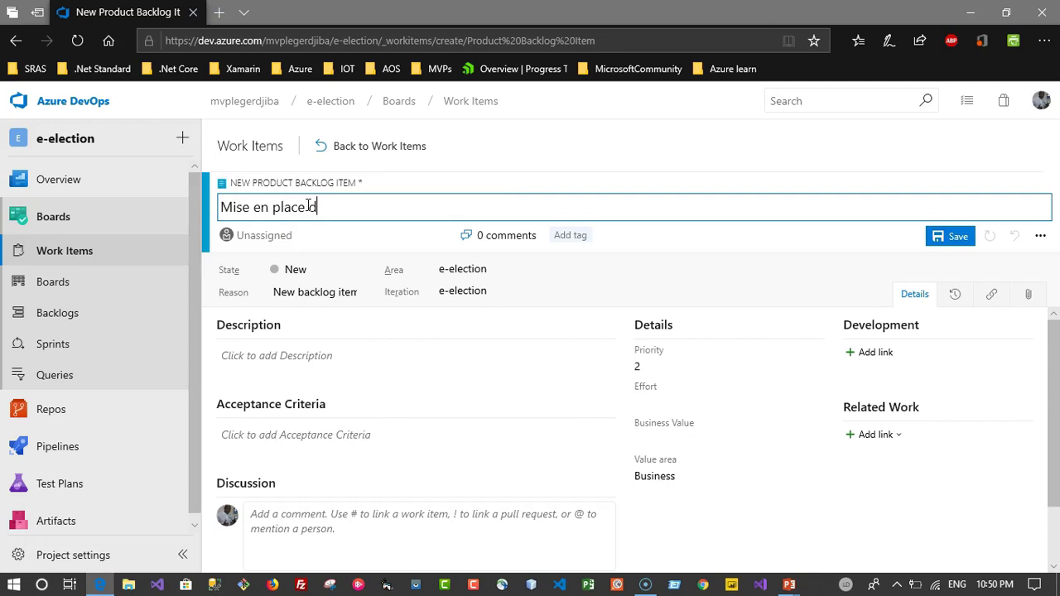
type("e l'architecture de l'a")
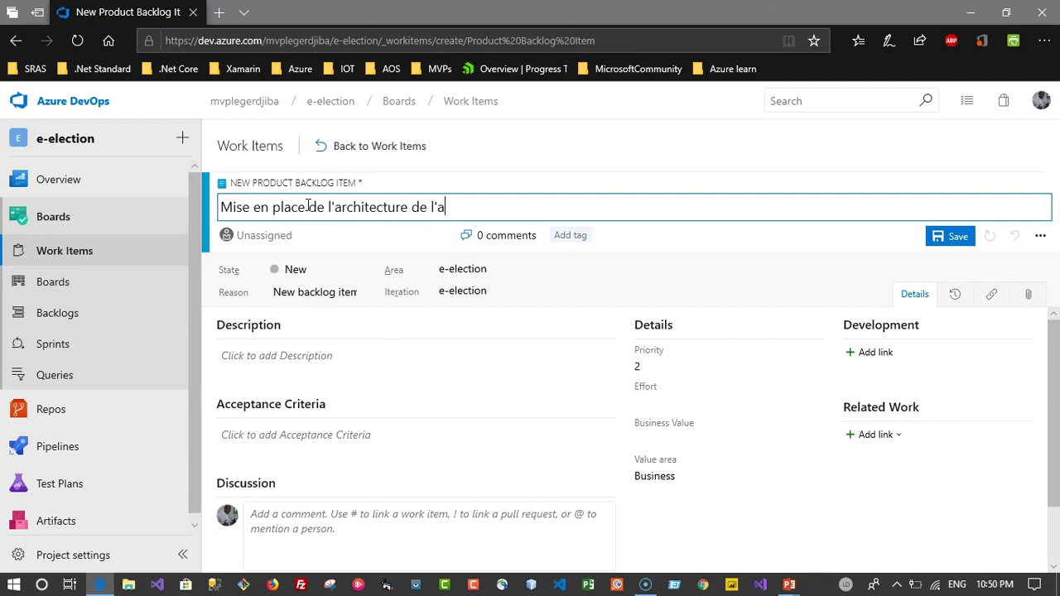
type("pplication")
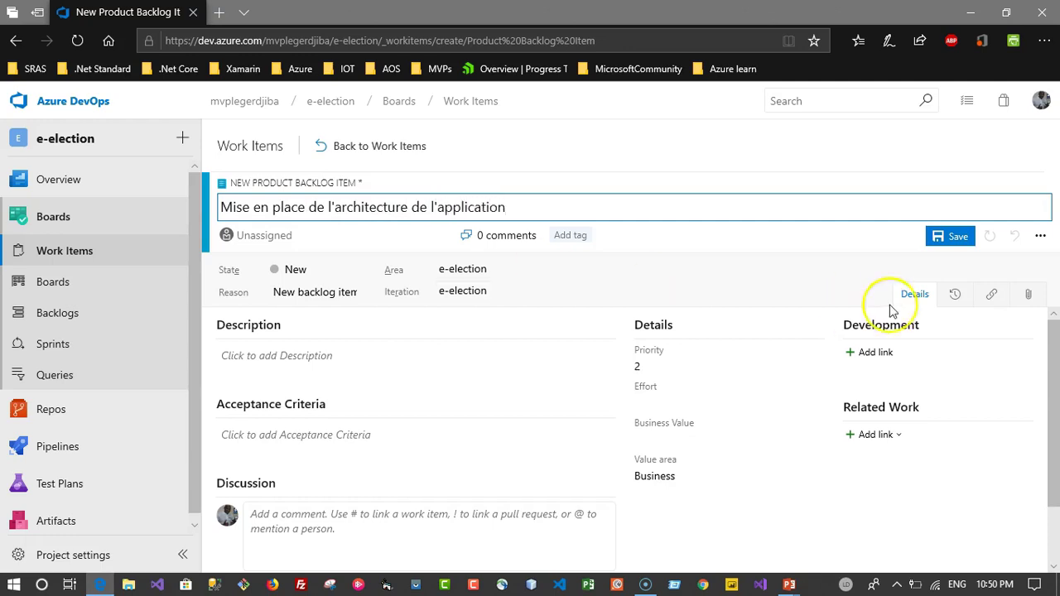
left_click(951, 240)
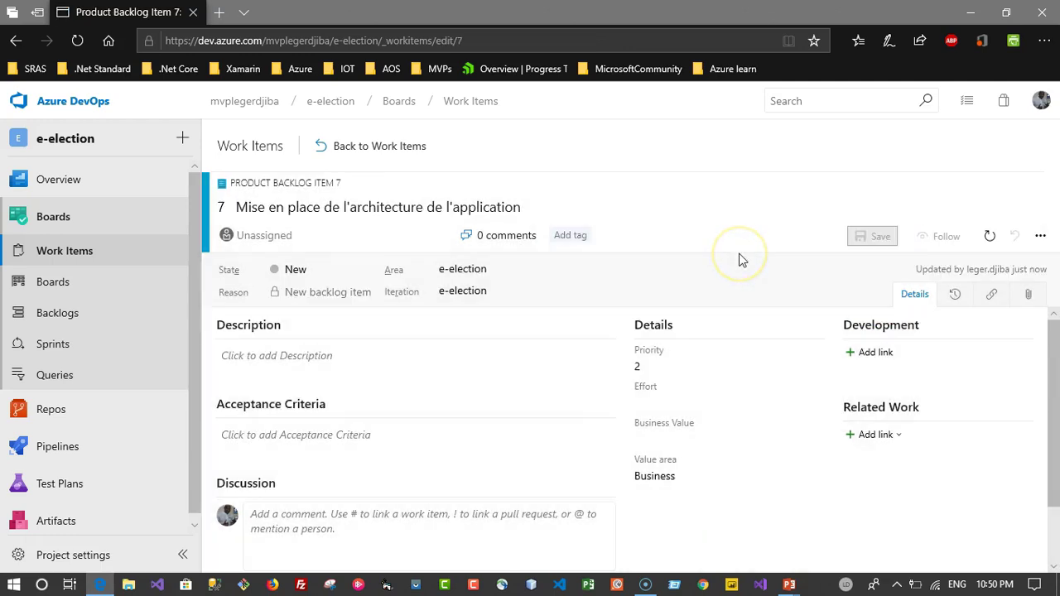
Create a second product backlog item titled "Mise en place du menu" and save it.
left_click(183, 139)
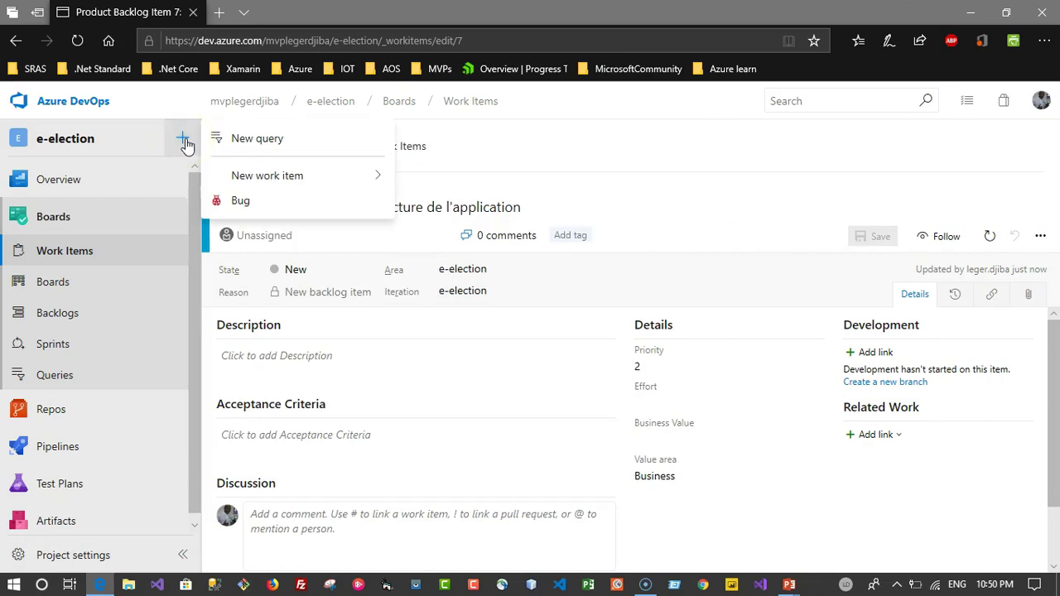
mouse_move(298, 177)
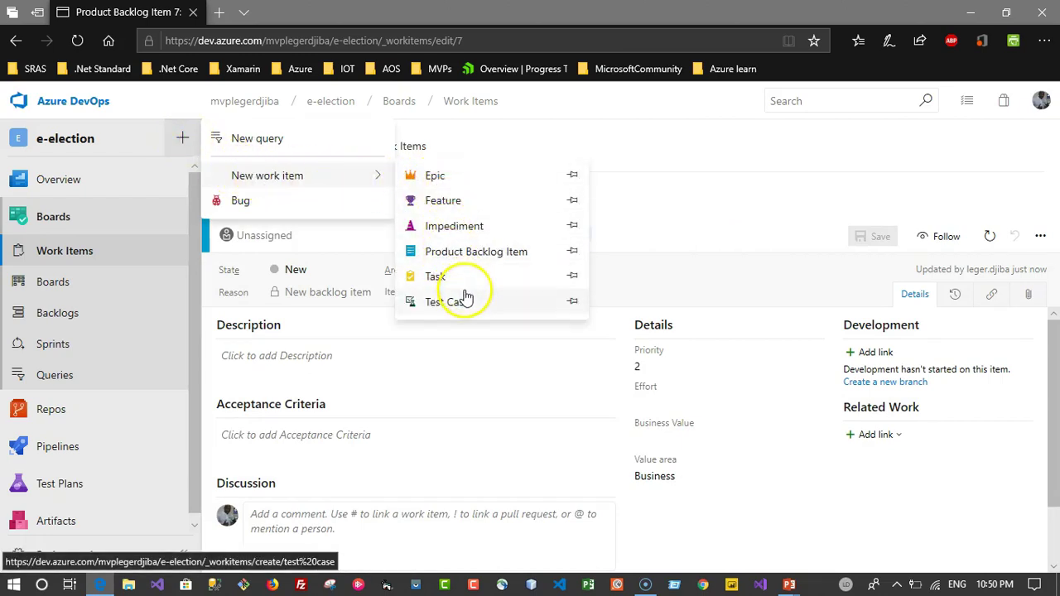
left_click(476, 256)
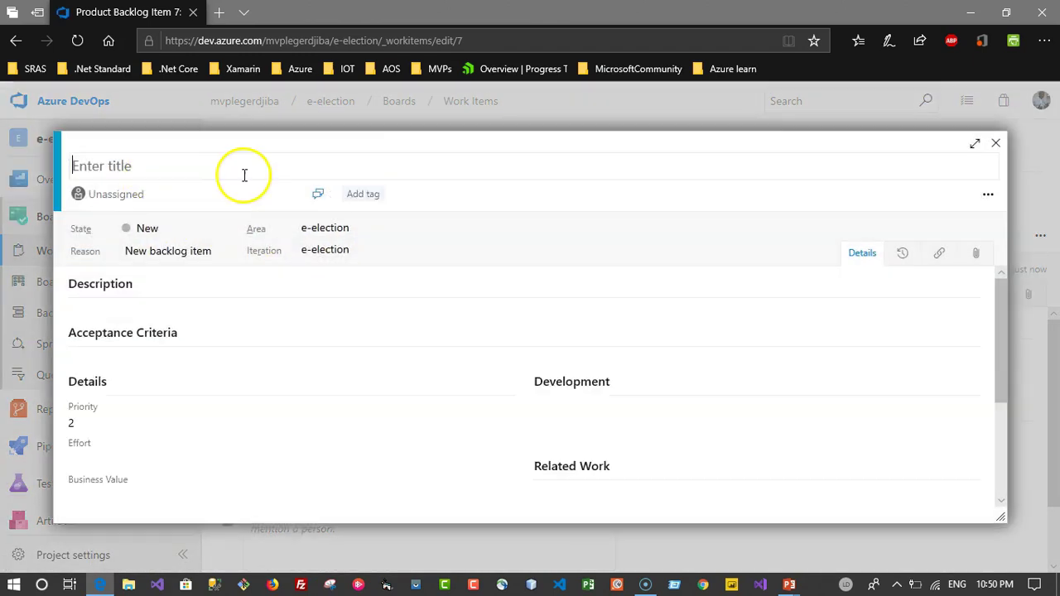
type("Mise en place ")
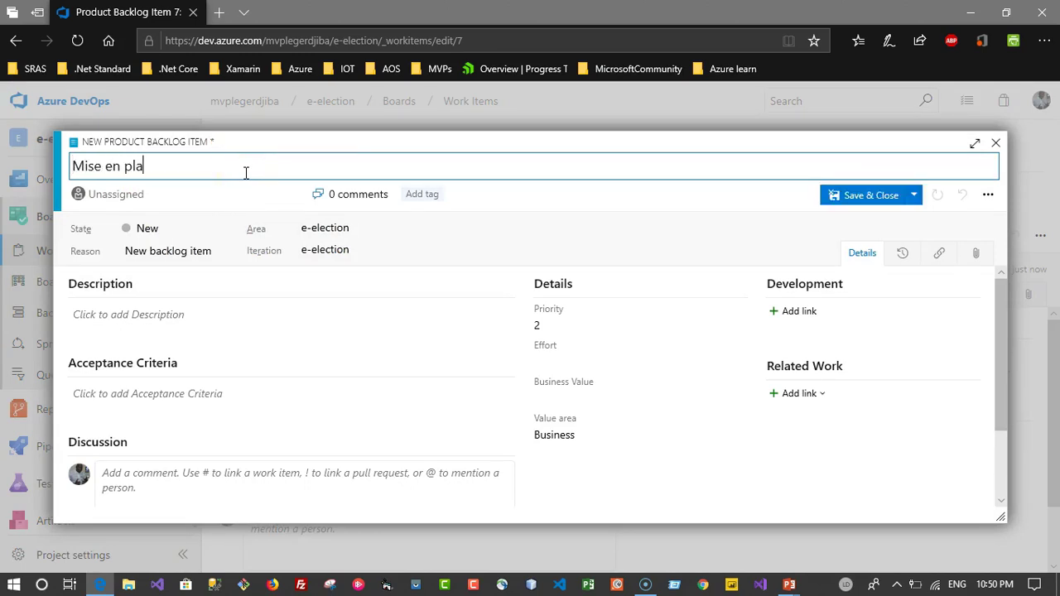
type("du menu")
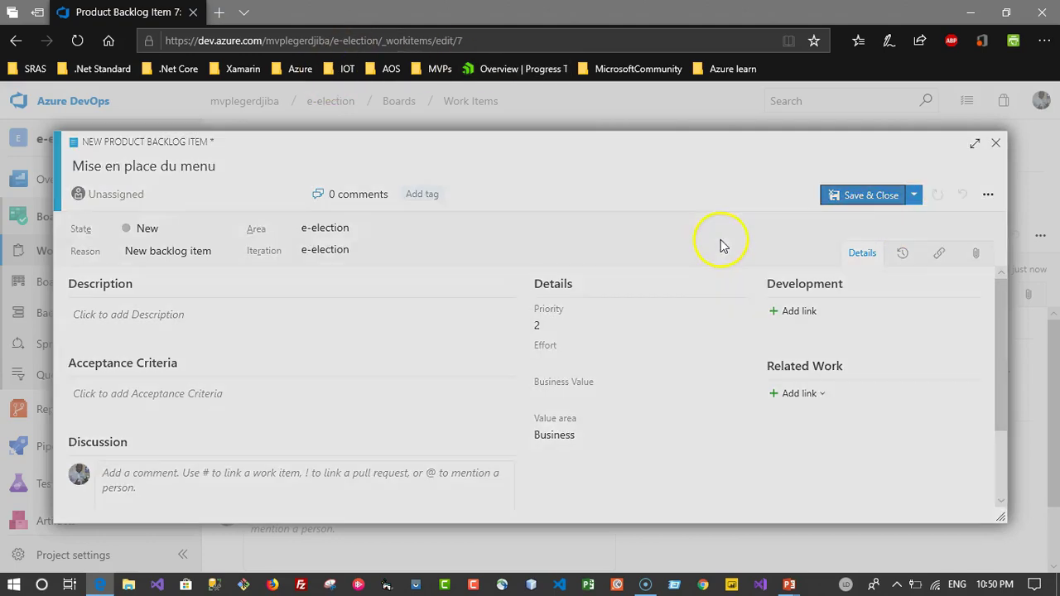
key("ctrl+a")
key("BackSpace")
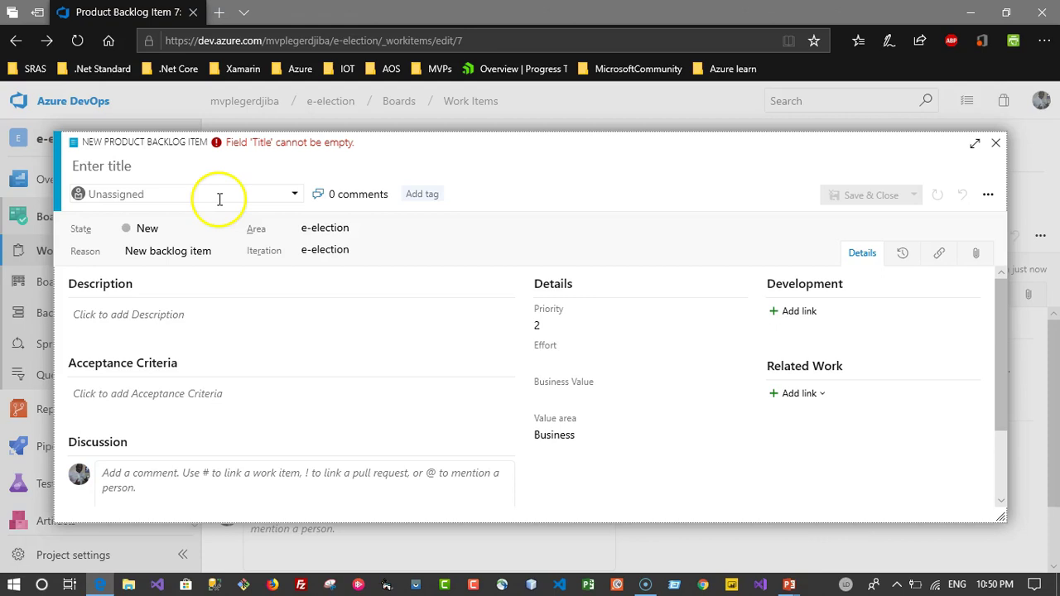
Enter the title "Mise en place du menu" again in the blank backlog item form, then save and close it.
left_click(195, 168)
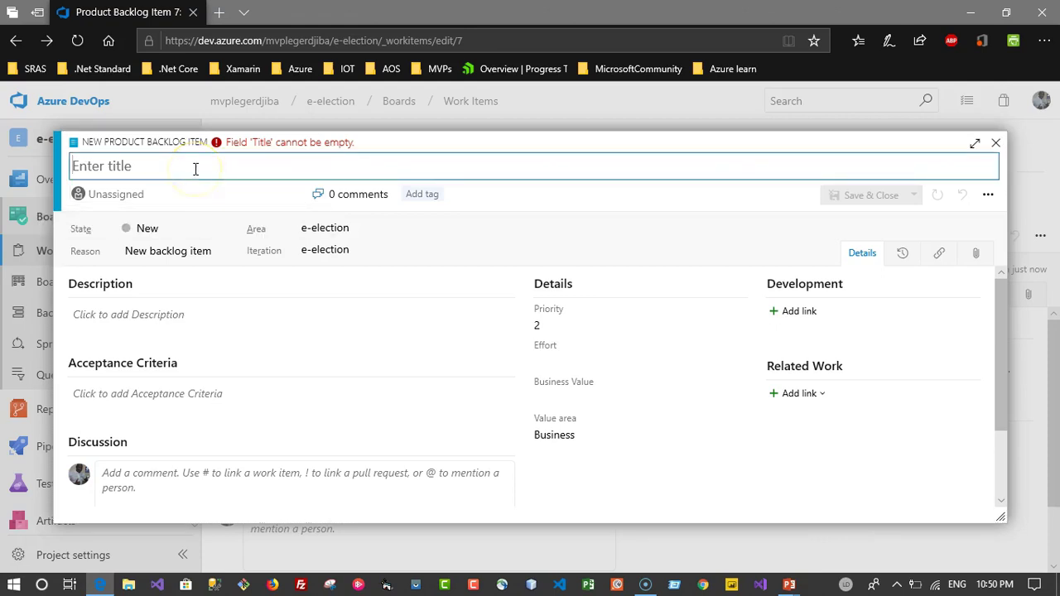
type("Mise en plac")
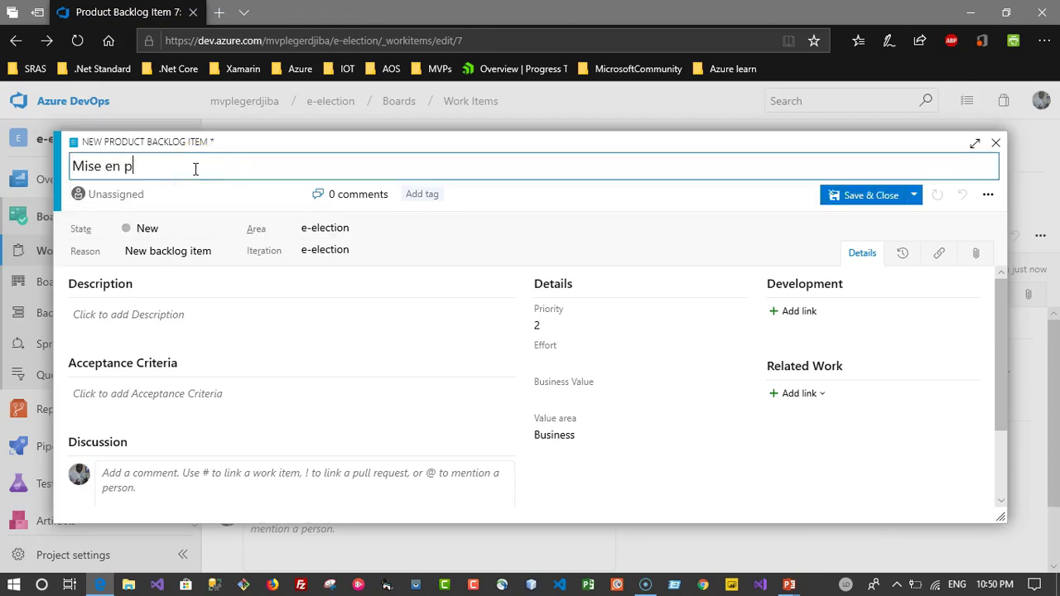
type("e du menu")
left_click(859, 207)
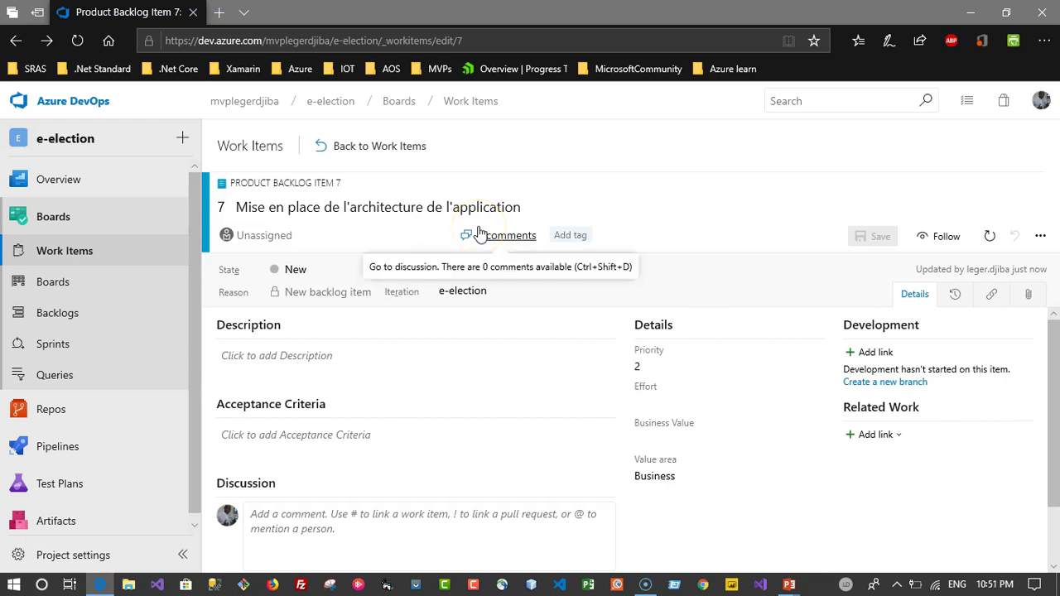
Return to the work items list and create a saved product backlog item titled "Mise en place du module d'authentification et securite".
left_click(470, 101)
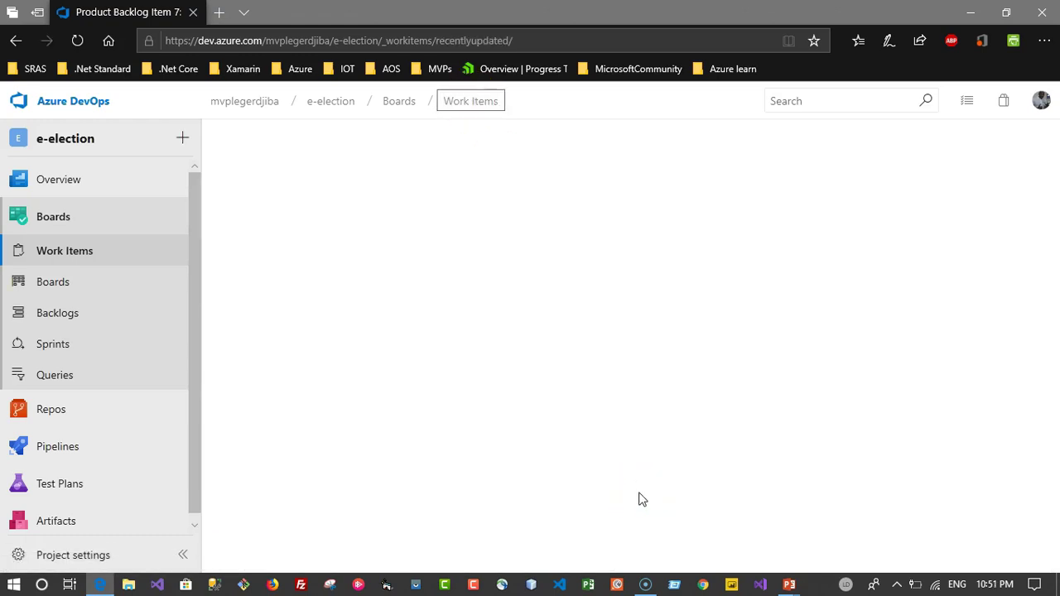
left_click(402, 352)
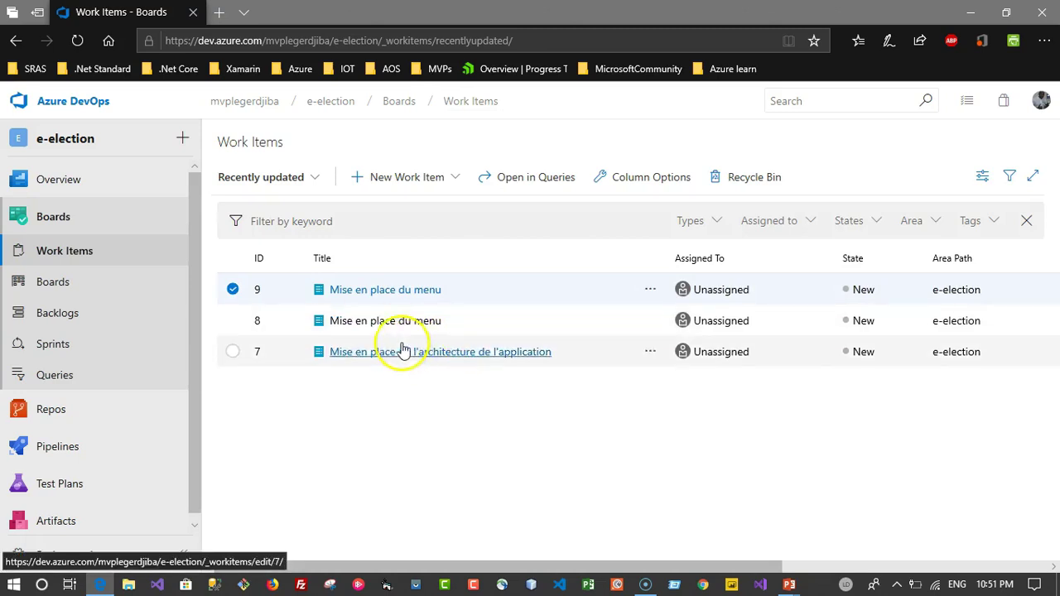
left_click(454, 179)
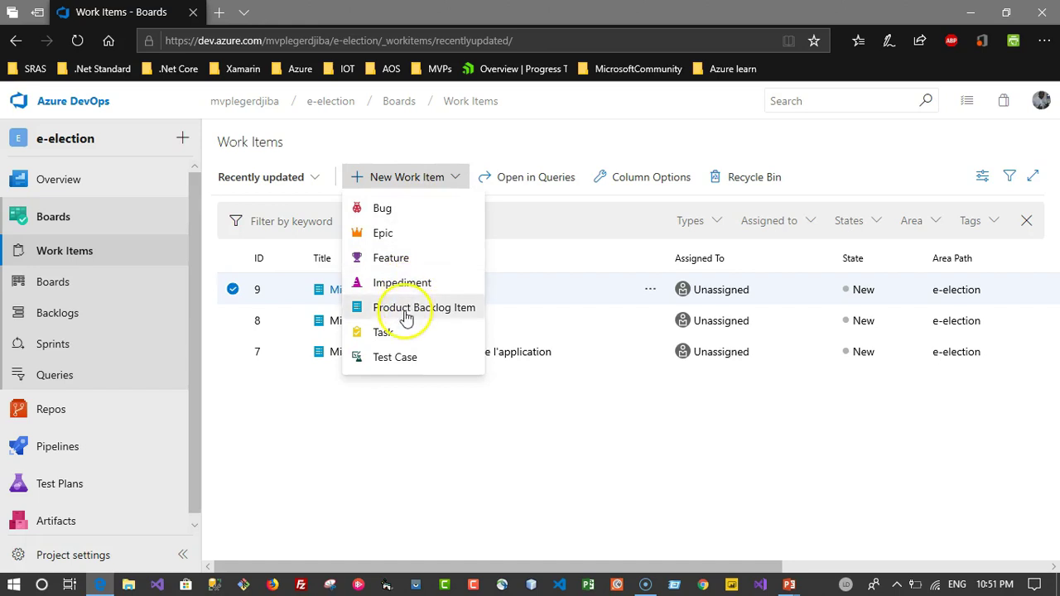
left_click(405, 310)
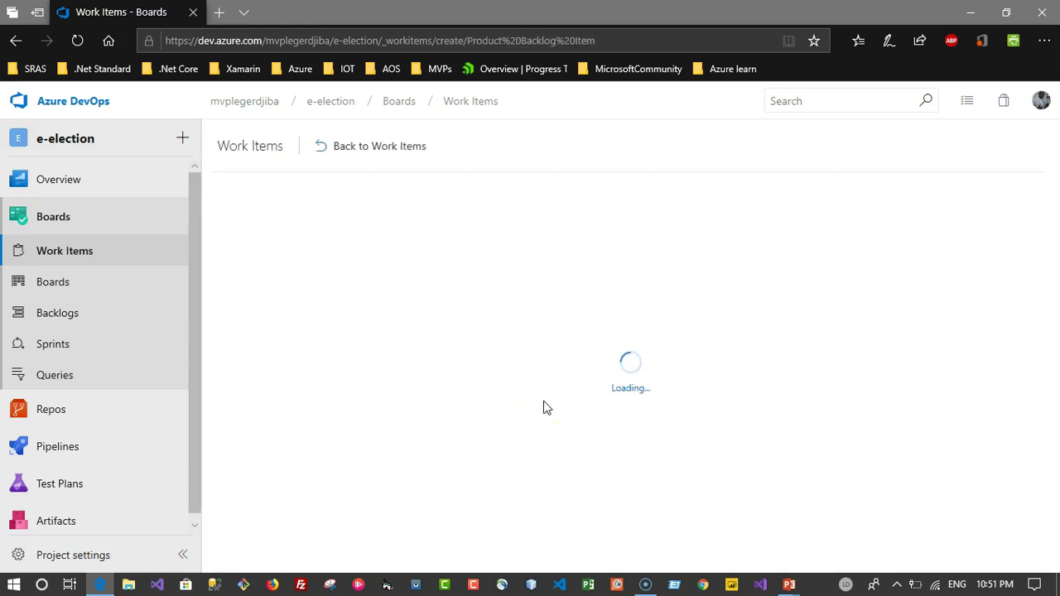
left_click(276, 208)
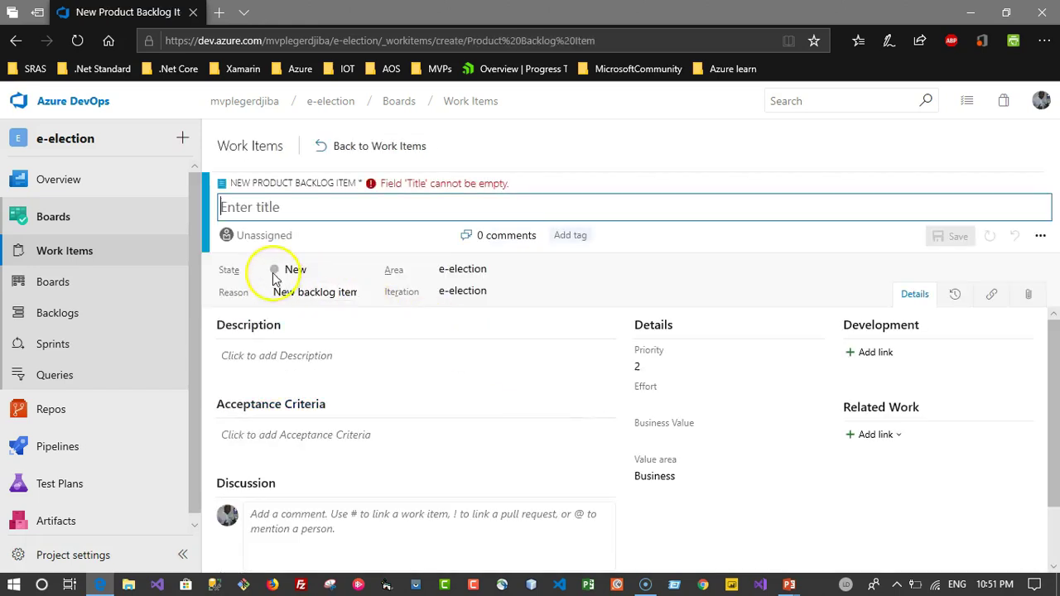
left_click(277, 199)
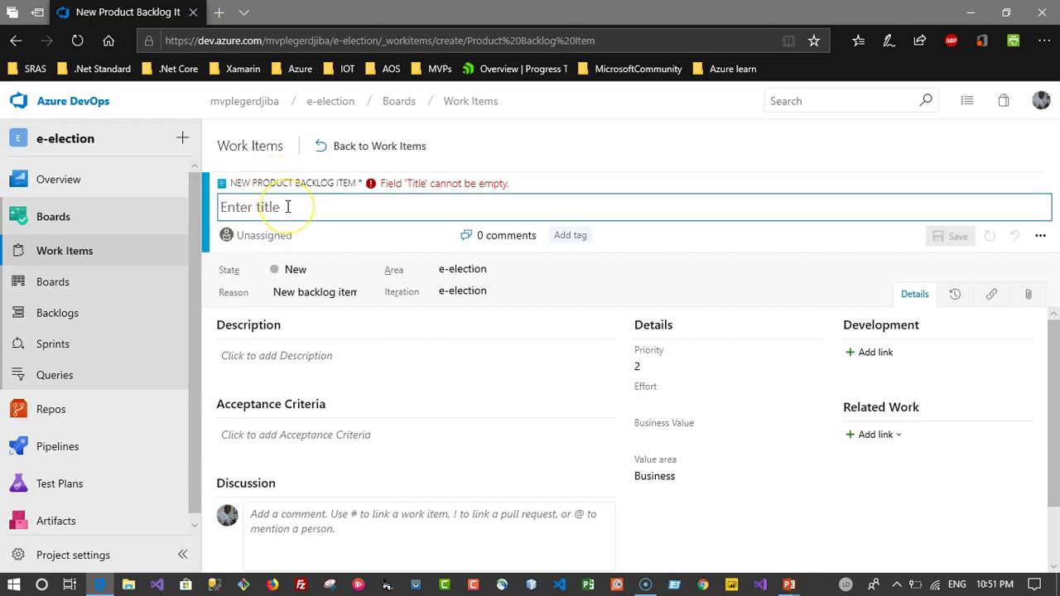
type("Mise")
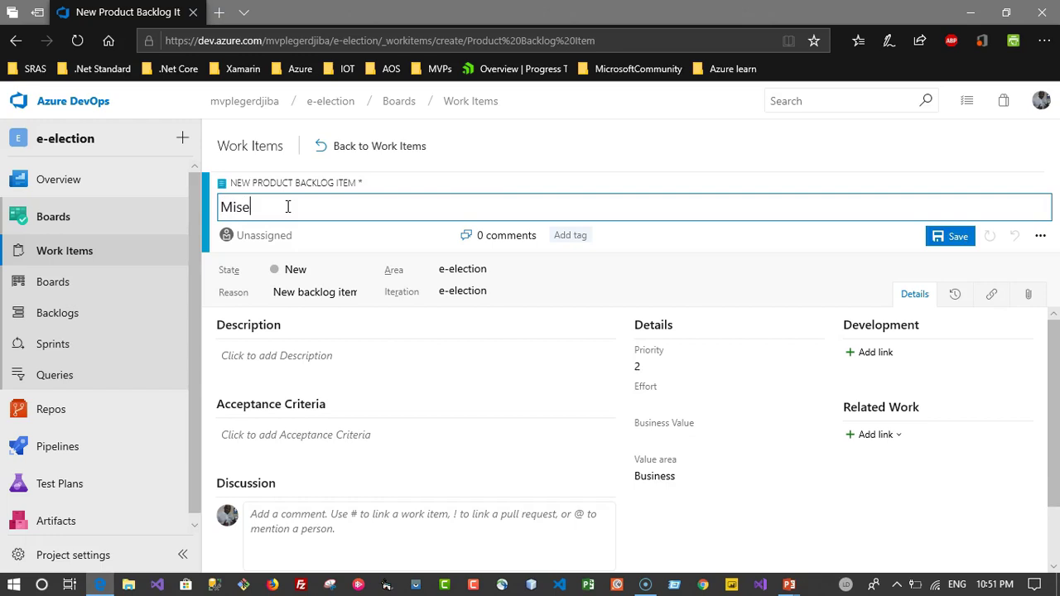
type(" en place du module d'authentifica")
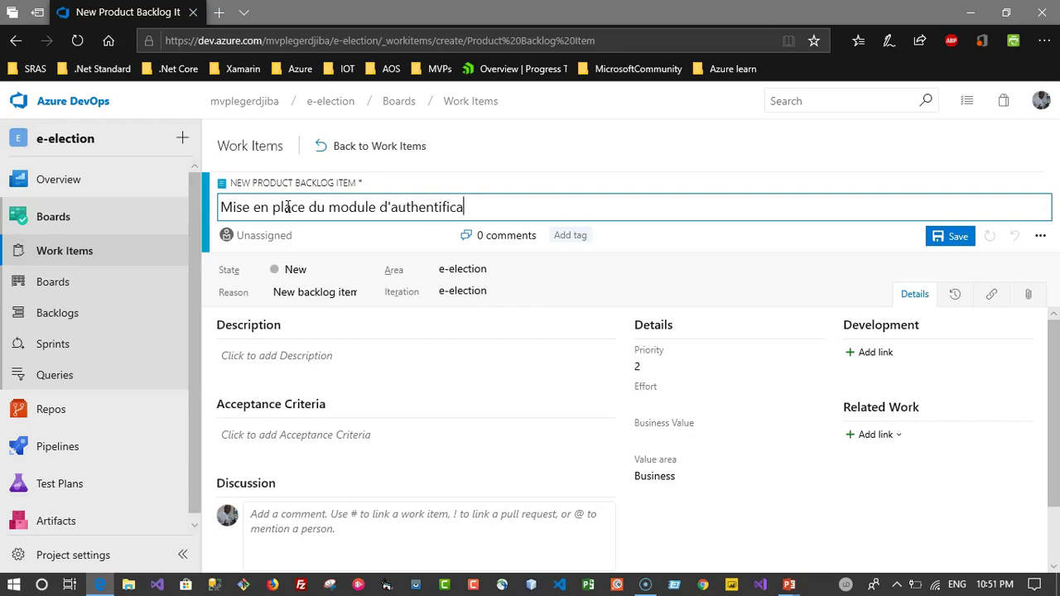
type("tion et securite")
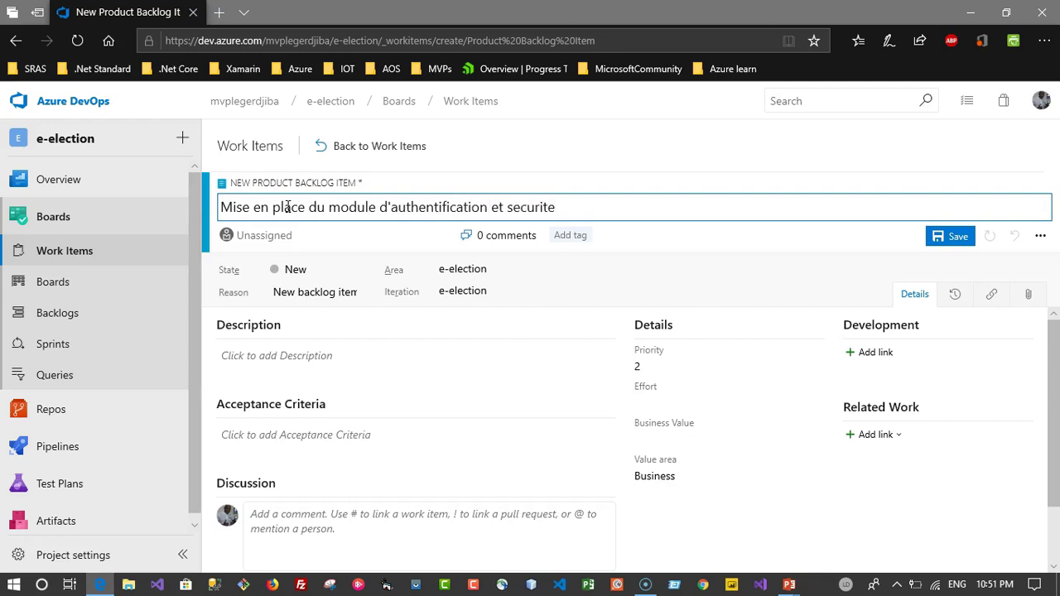
left_click(957, 237)
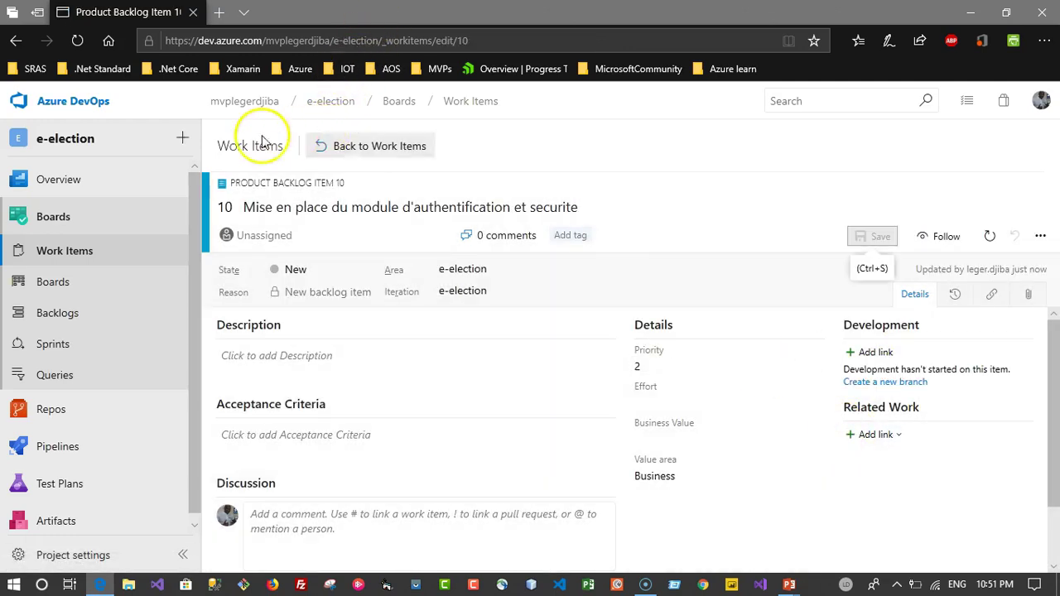
Add a product backlog item titled "Mise en place du module d'enregistrement des electeurs", then save and close it.
left_click(184, 141)
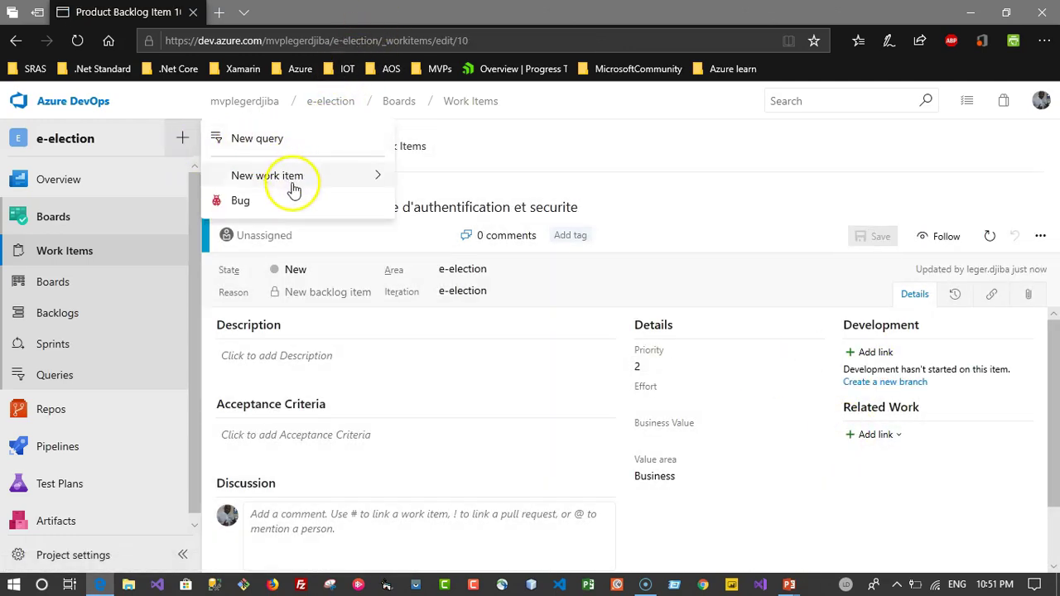
mouse_move(294, 189)
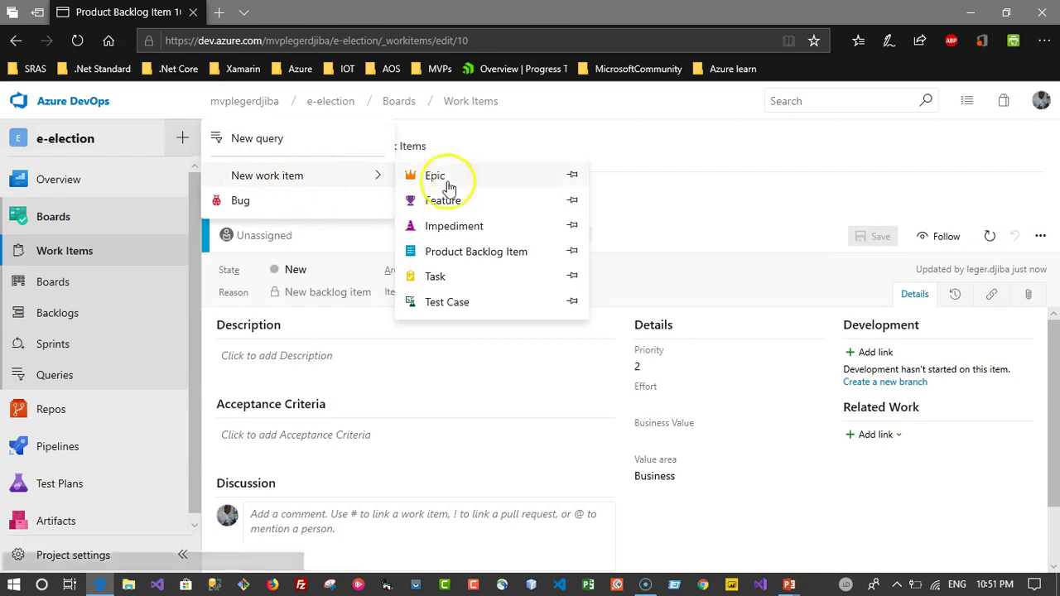
left_click(461, 259)
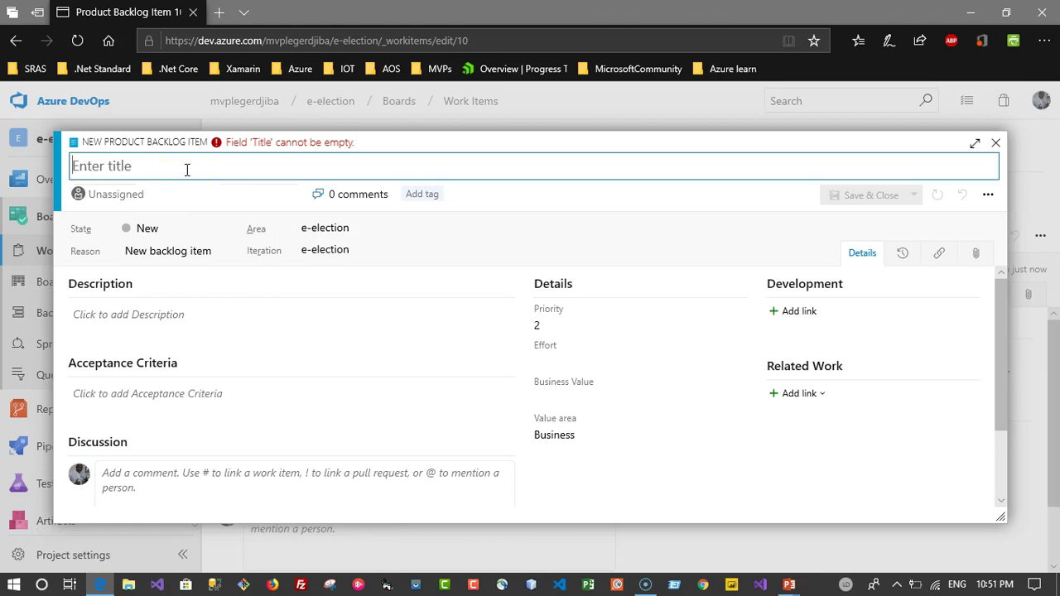
type("Mise e")
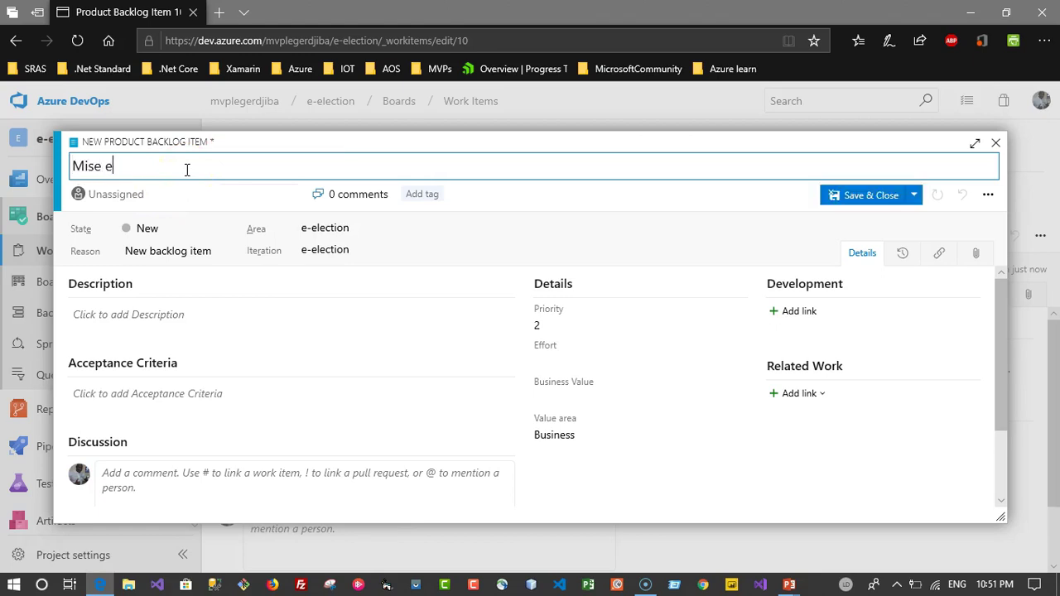
type("n place")
type(" du m")
type("ode")
type("le")
type(" d'enreg")
type("ist")
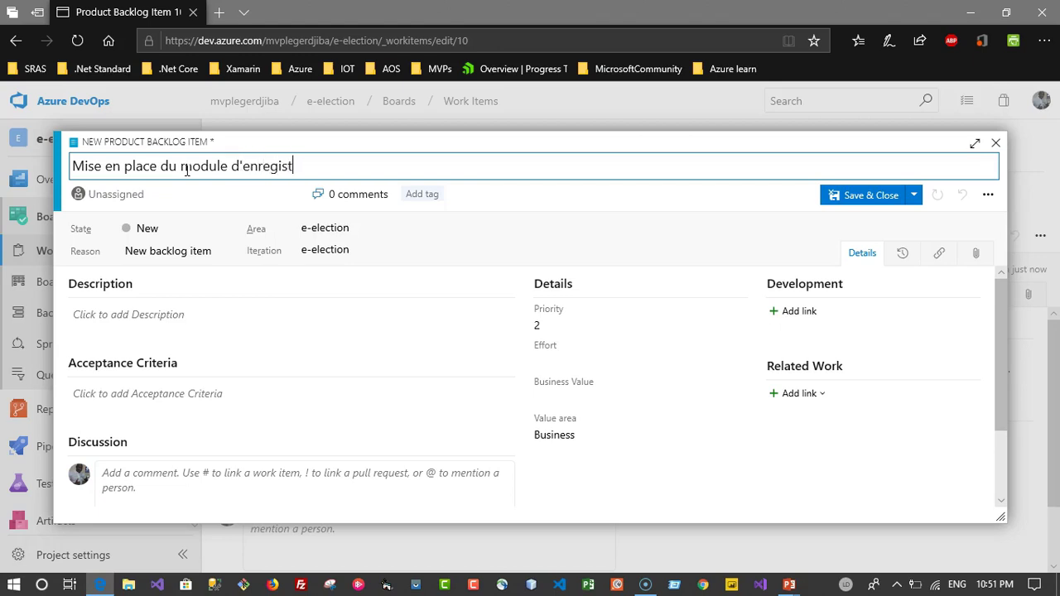
type("rement des elcteurs")
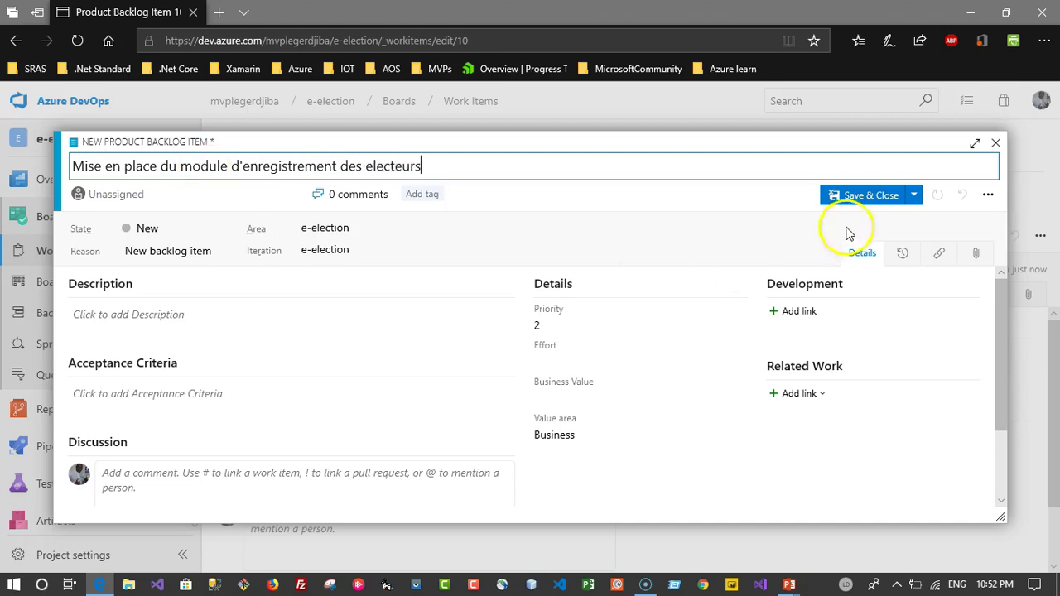
left_click(871, 195)
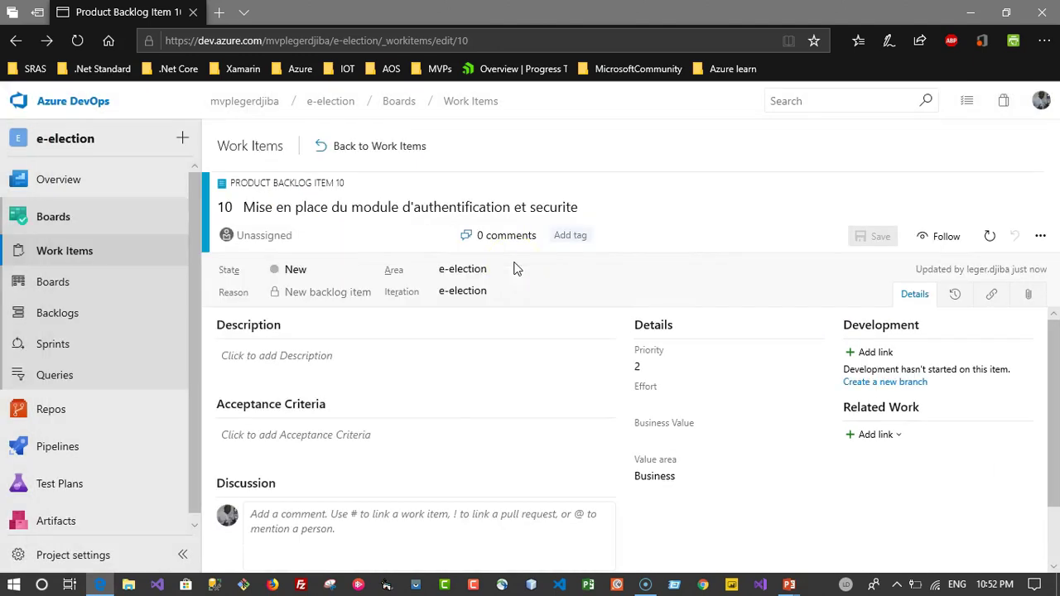
Create a product backlog item titled "Mise en place du module de recherche d'un bureau de vote", then save and close it.
left_click(183, 138)
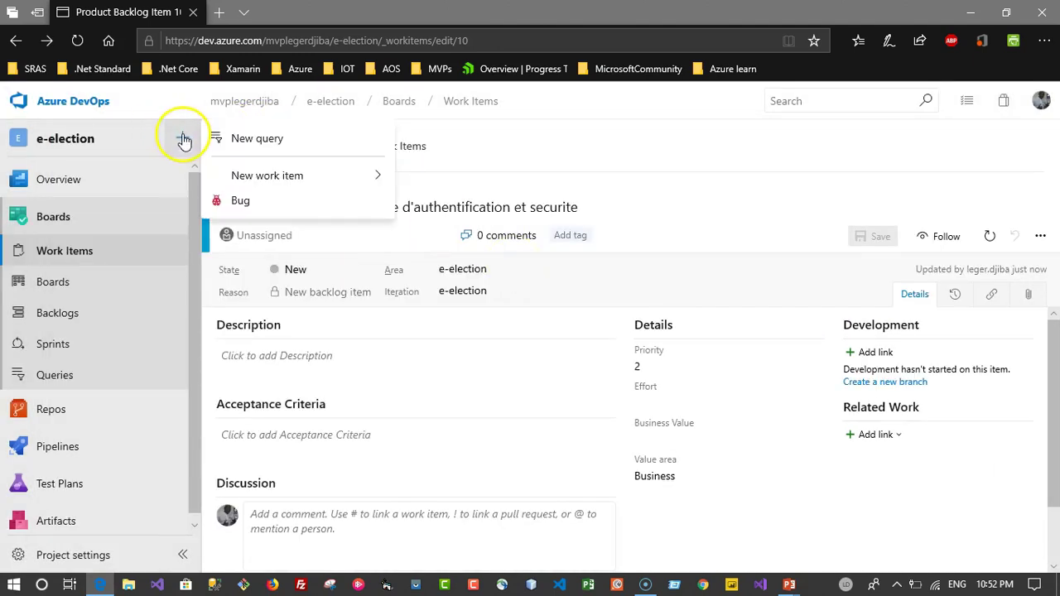
mouse_move(306, 179)
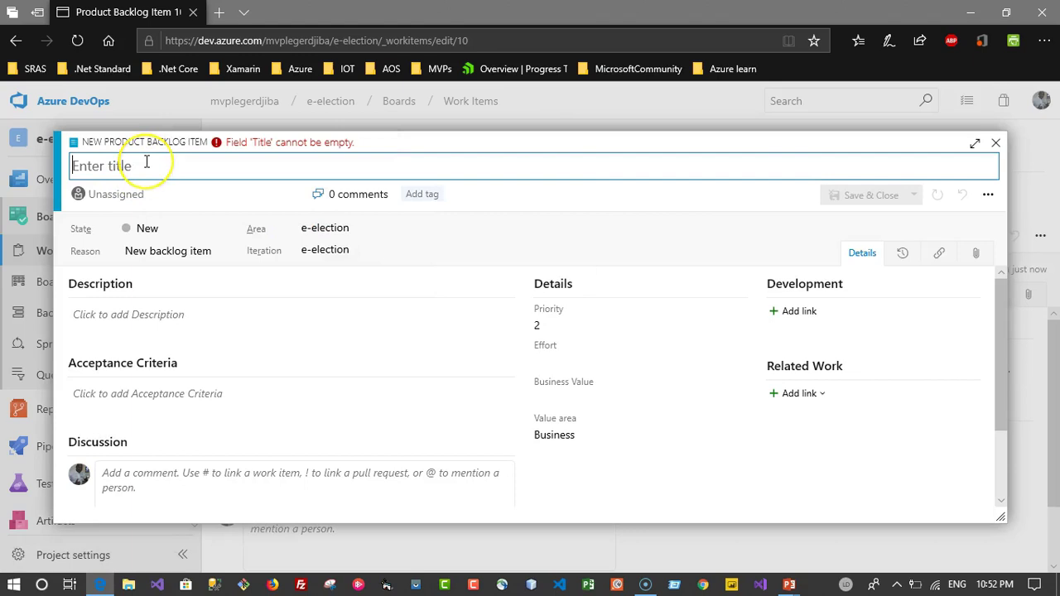
type("Mise en place du module de recherc")
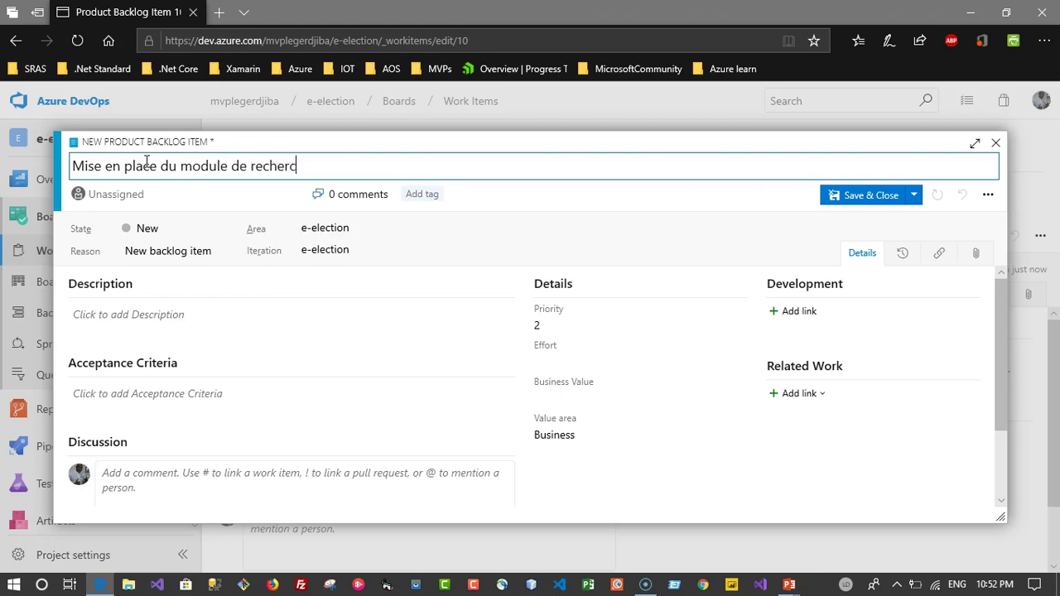
type("he d'un bureau de vot")
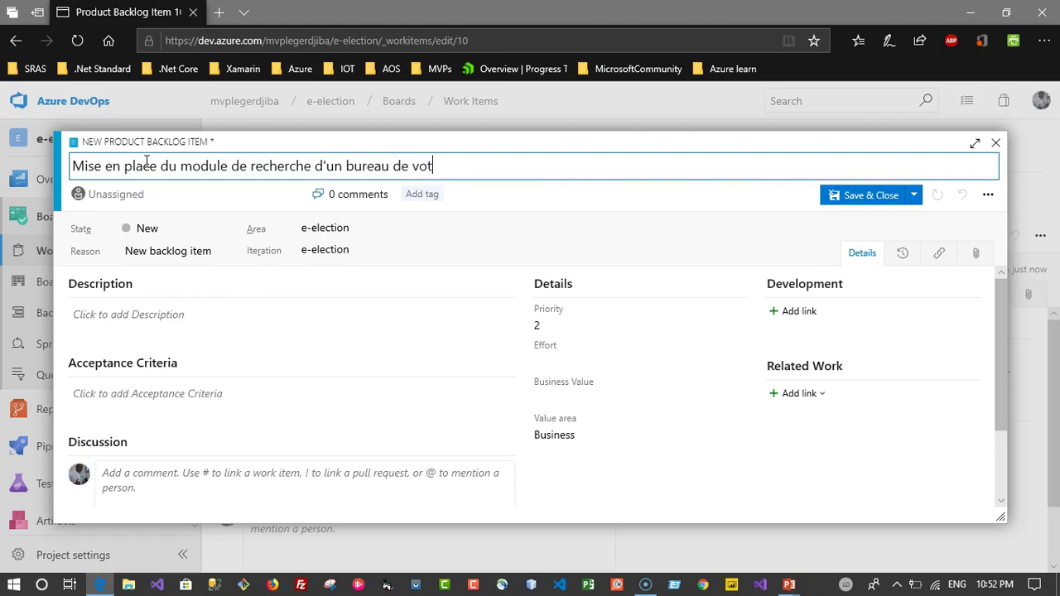
type("e")
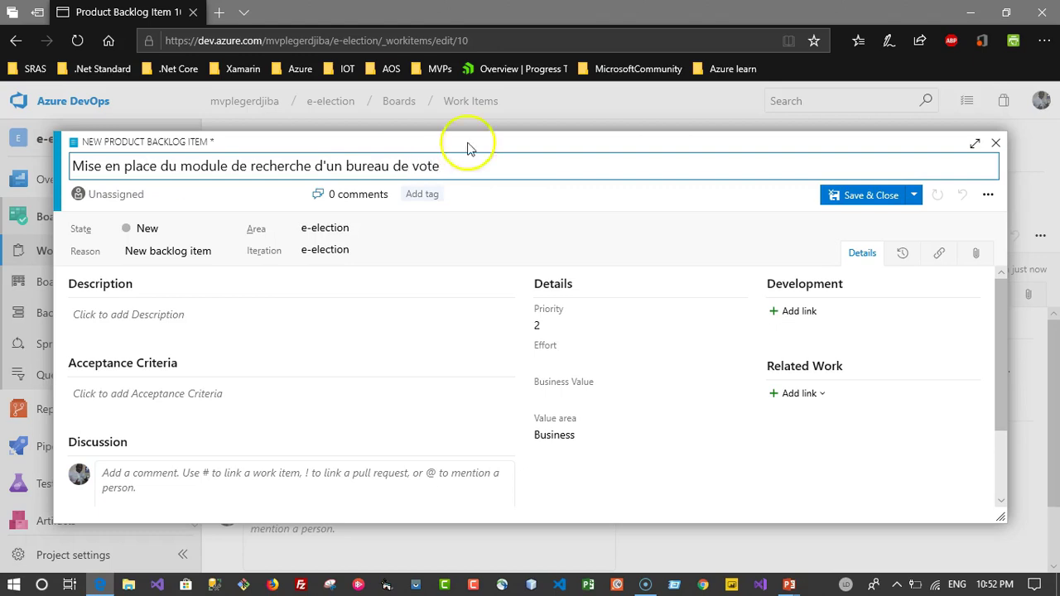
left_click(871, 197)
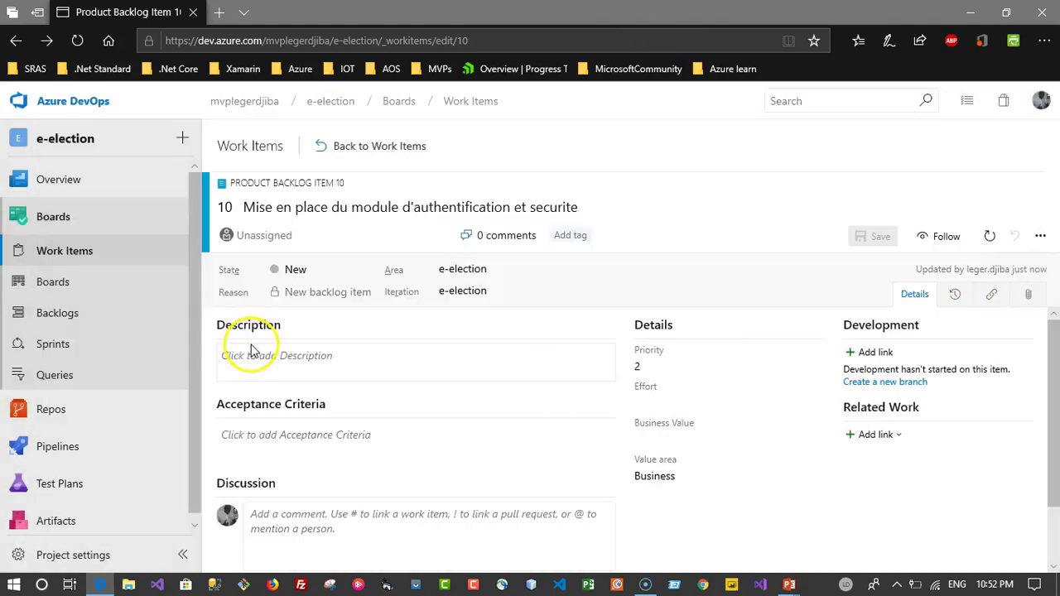
Add a product backlog item titled "Module de creation des bureau de vote", save and close it, and return to the work items list.
left_click(183, 138)
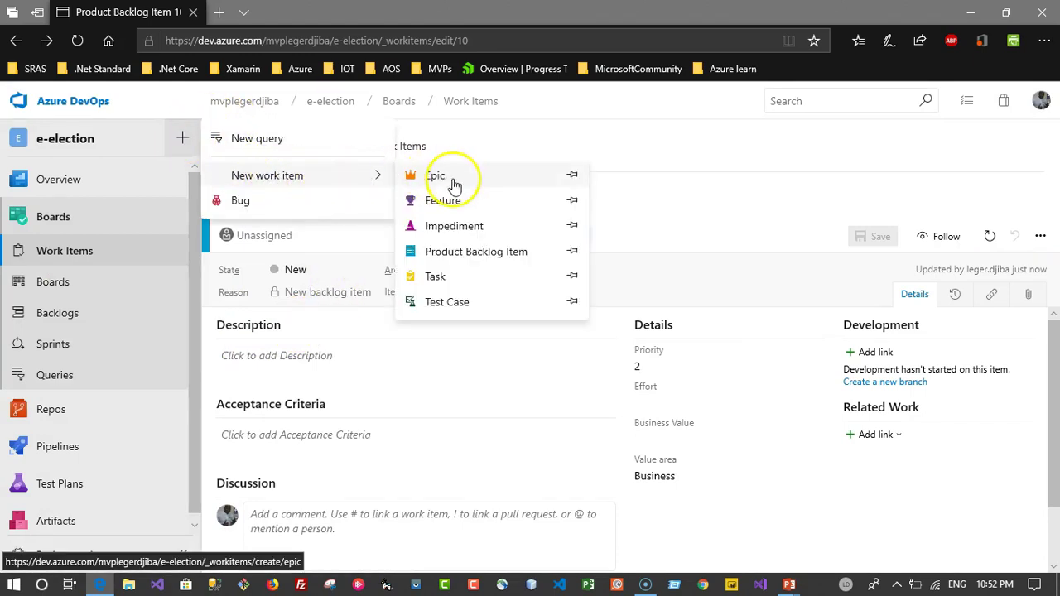
left_click(461, 254)
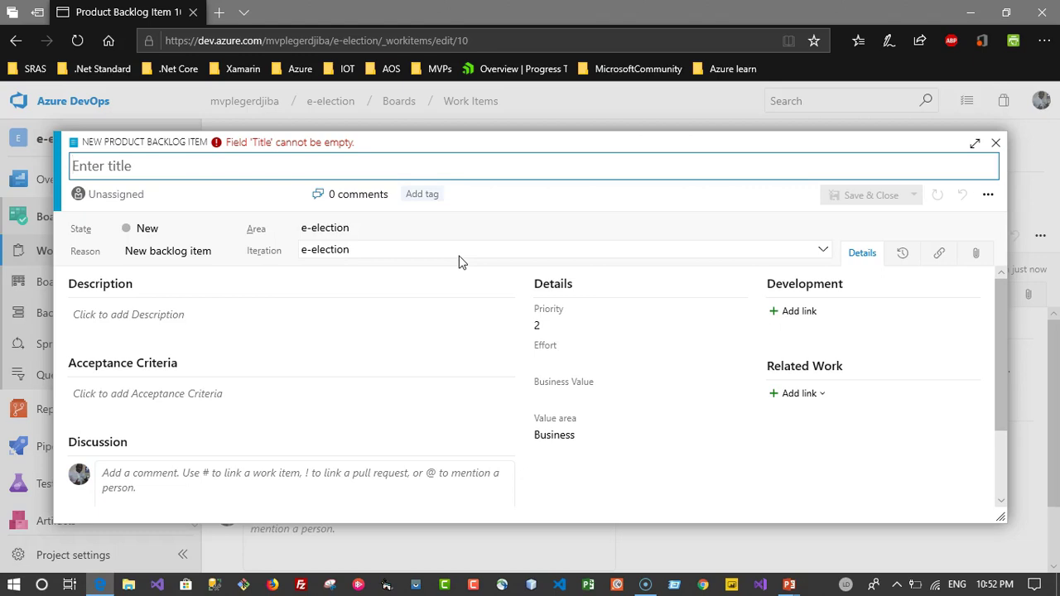
type("Creation")
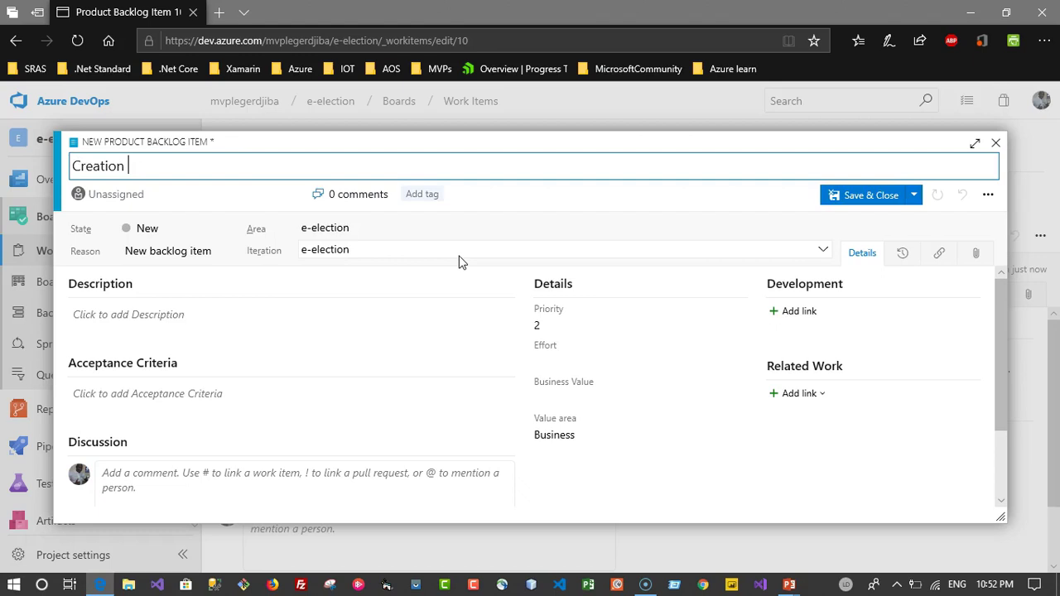
type("Module de")
key("Delete")
type("creation")
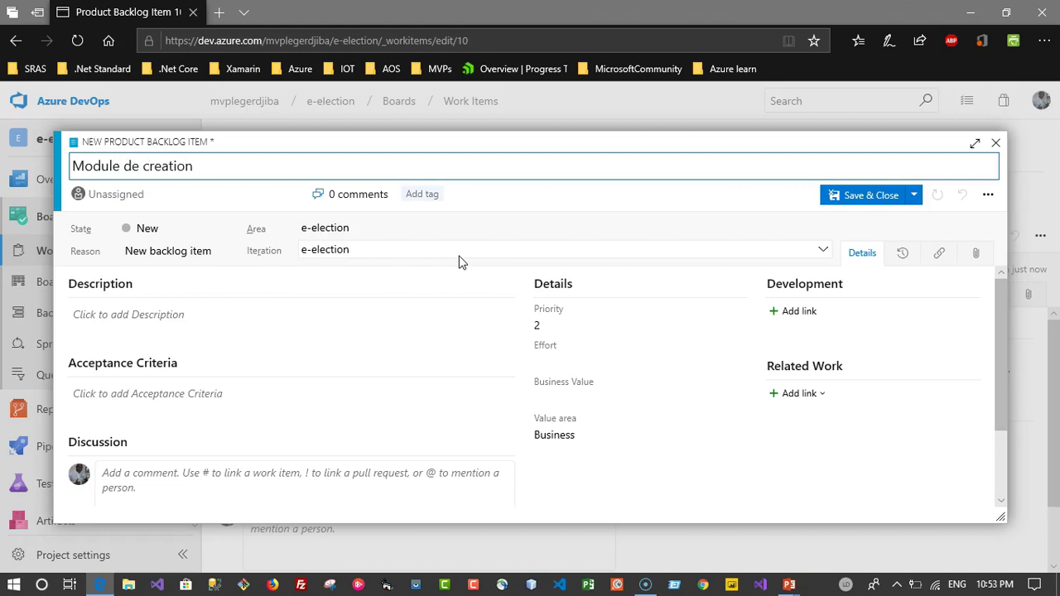
type(" des bureau de vote")
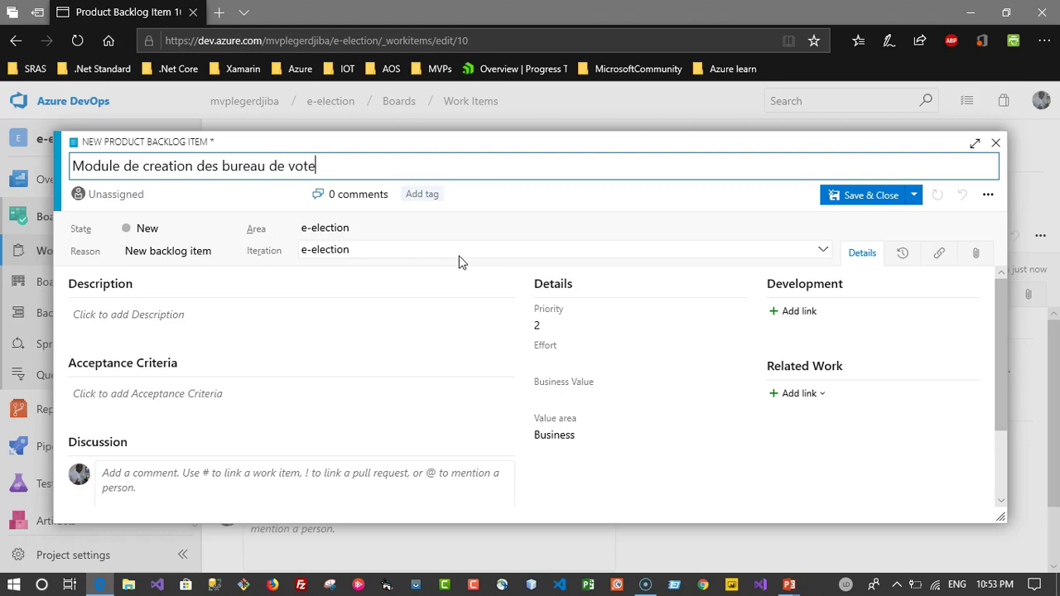
left_click(869, 207)
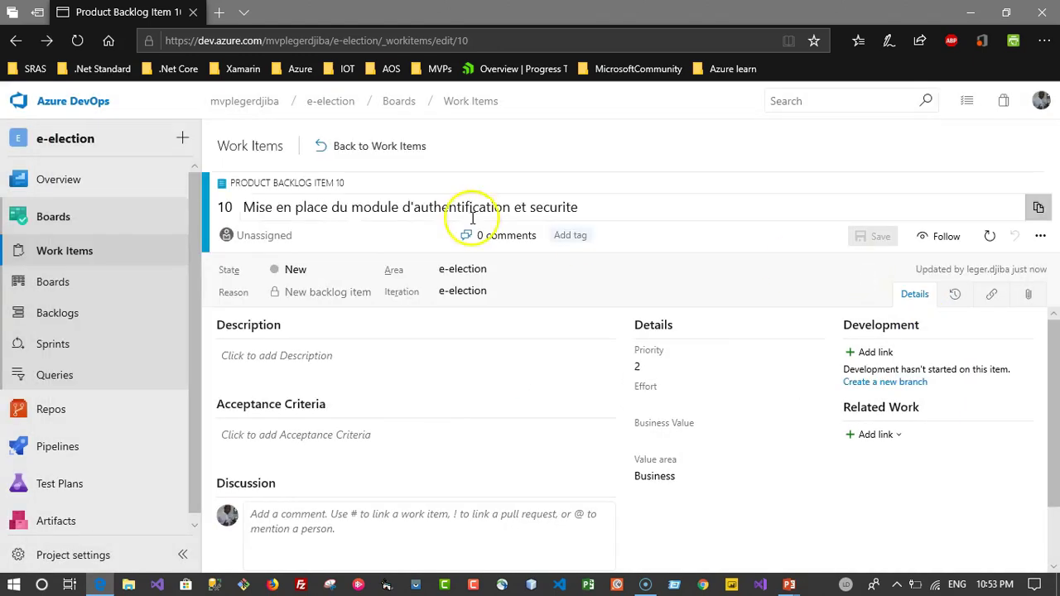
left_click(454, 101)
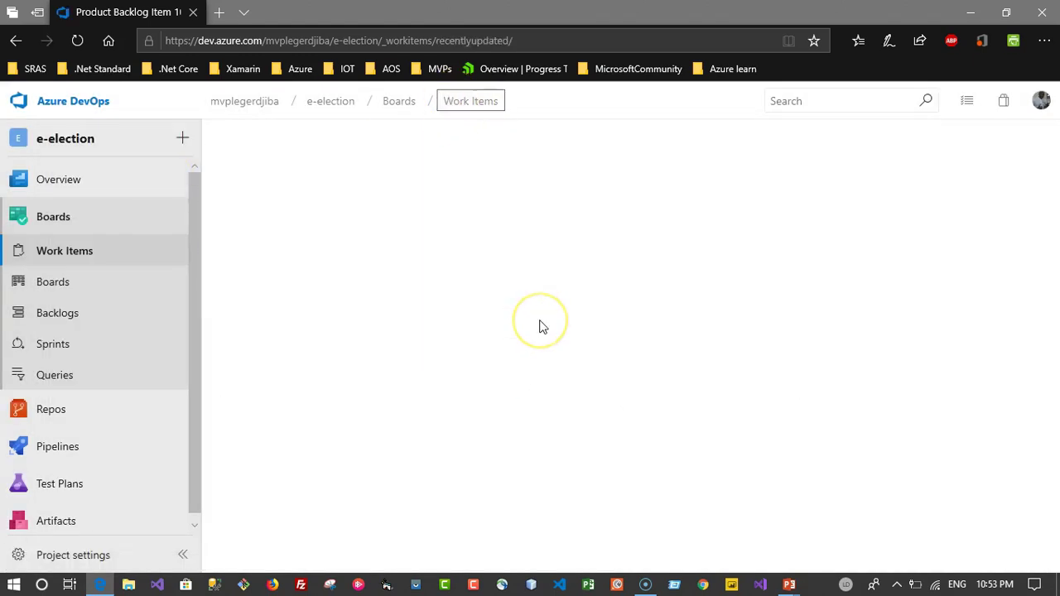